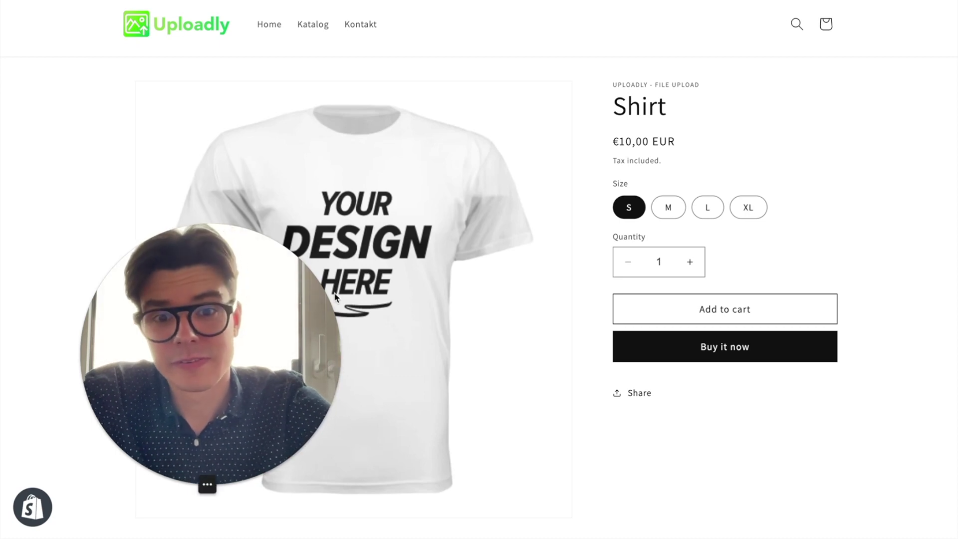
pyautogui.moveTo(273, 307); pyautogui.dragTo(254, 307)
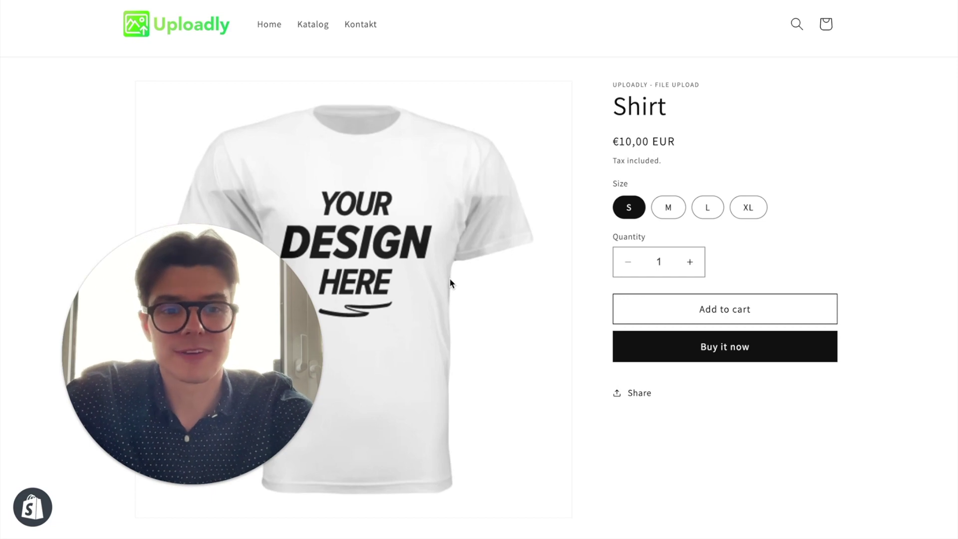
pyautogui.moveTo(194, 459)
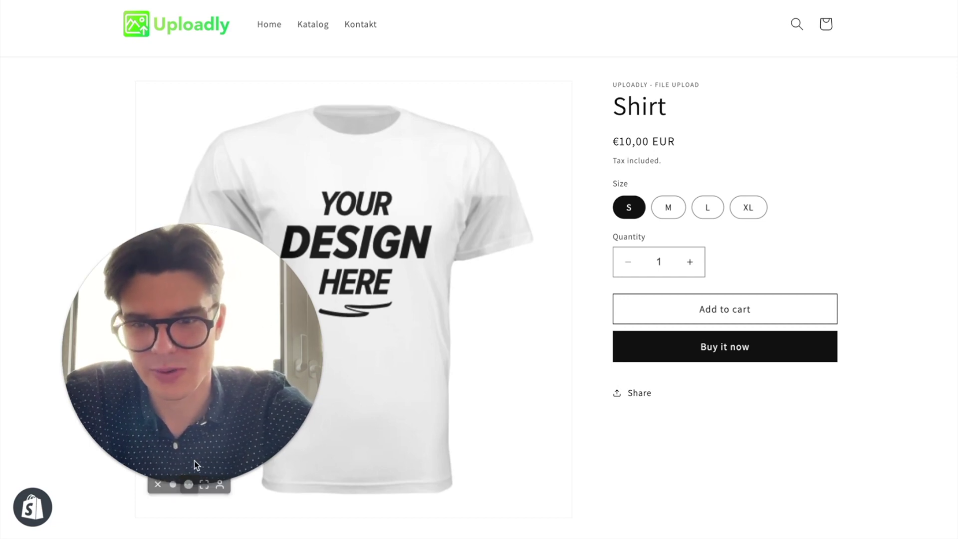
pyautogui.click(171, 483)
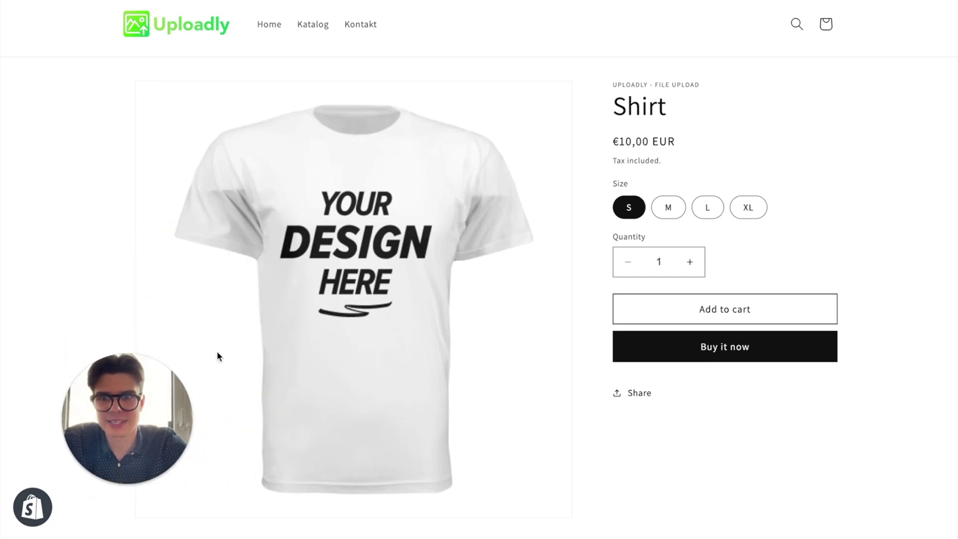
# Step: Switch to the Uploadly - File Upload app in the Shopify admin, add a new upload field and name it "Field 1"
pyautogui.moveTo(304, 1)
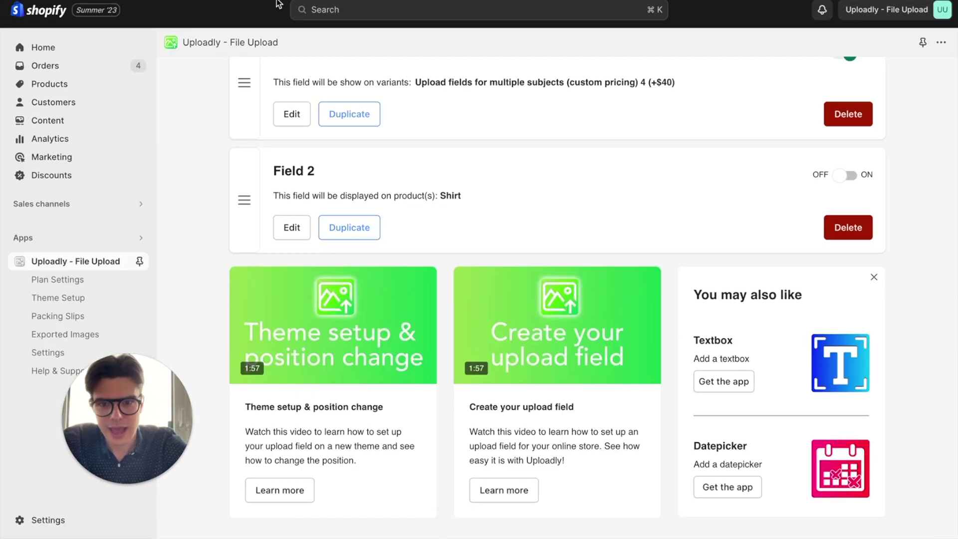
pyautogui.scroll(20, 369, 199)
pyautogui.scroll(5, 370, 201)
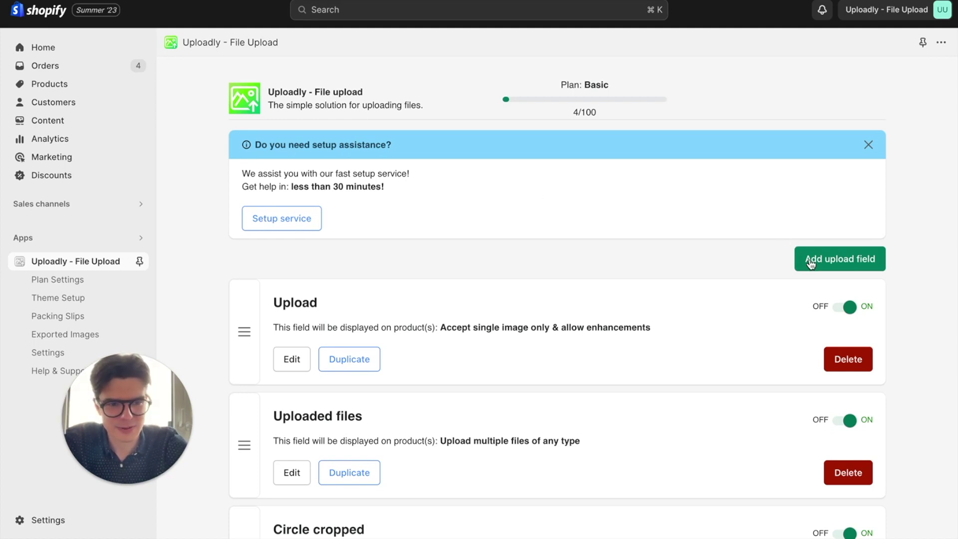
pyautogui.click(830, 265)
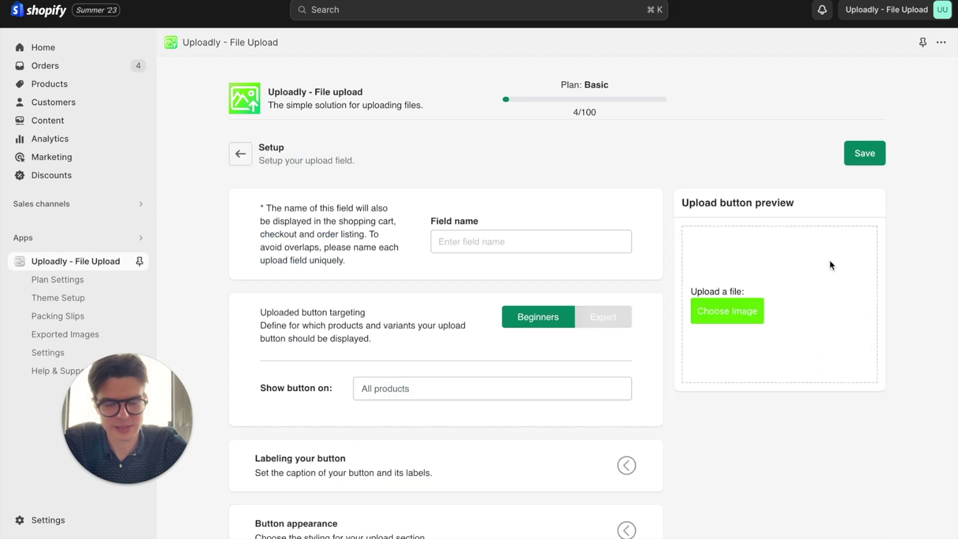
pyautogui.scroll(-1, 615, 260)
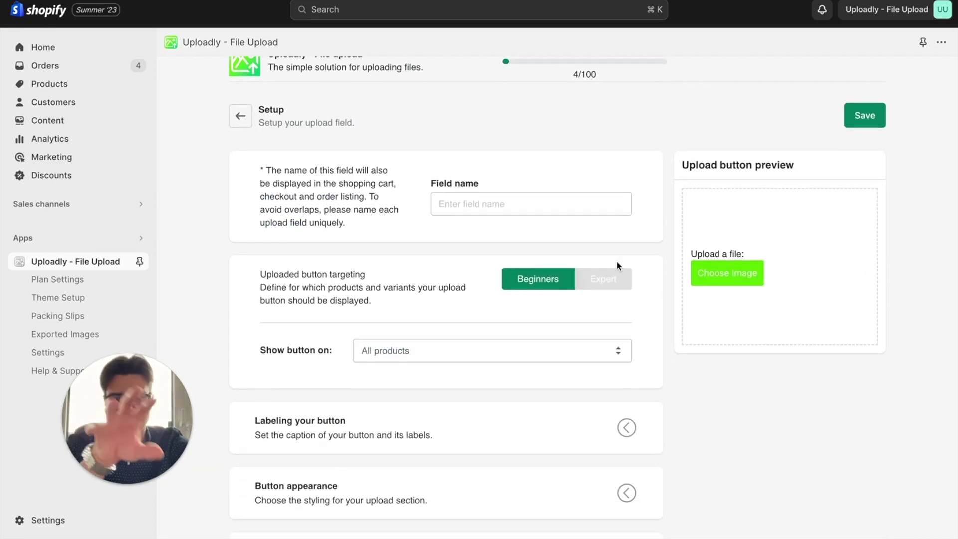
pyautogui.click(500, 204)
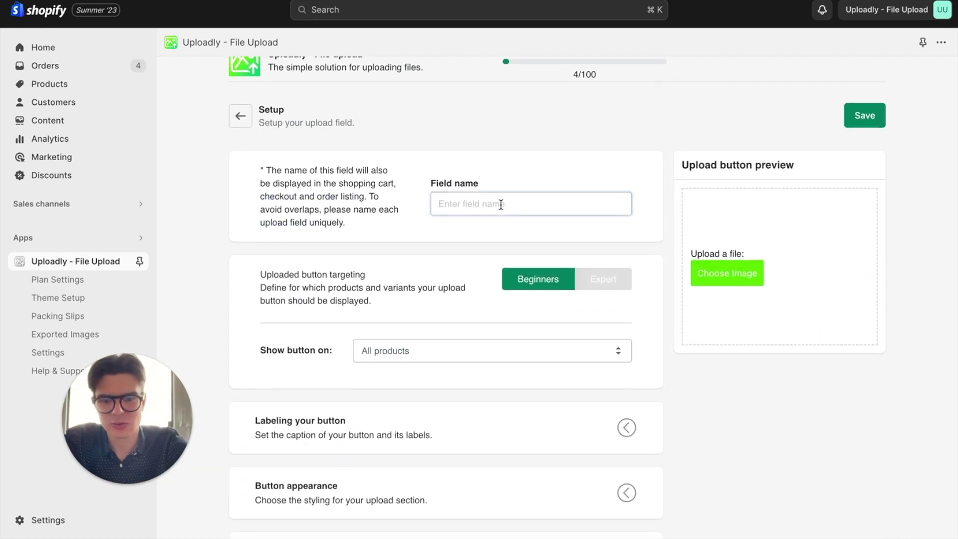
pyautogui.write('Field 1')
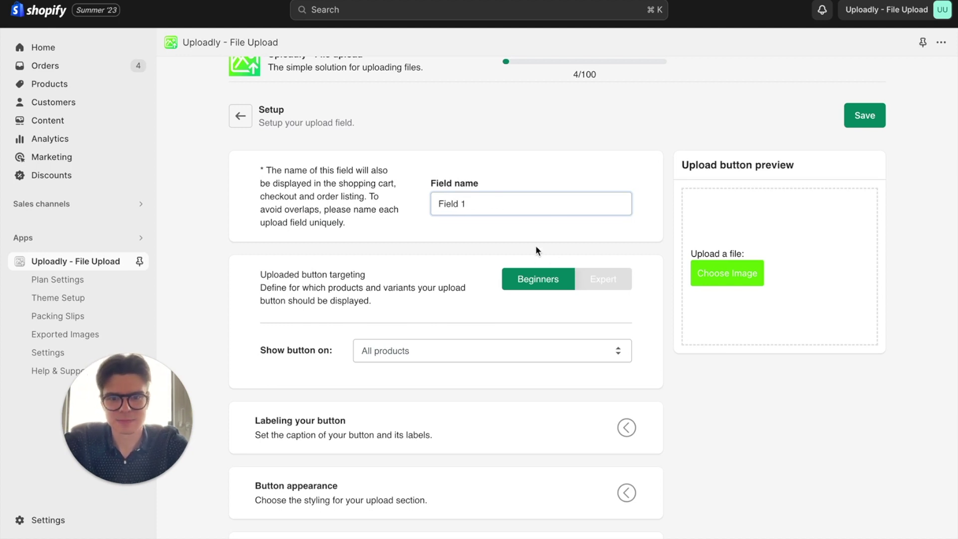
# Step: Target the upload button to specific products and choose the Shirt product
pyautogui.scroll(-1, 532, 306)
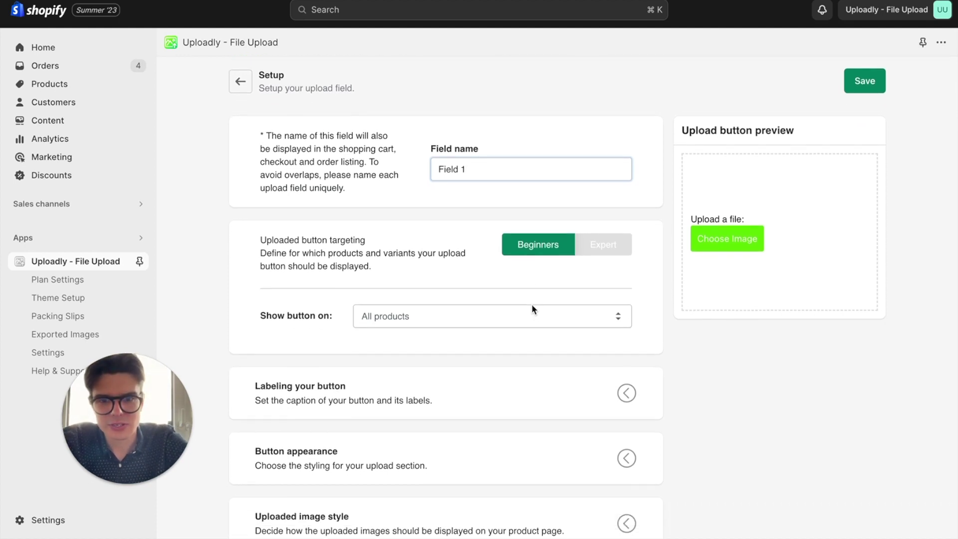
pyautogui.scroll(-1, 531, 306)
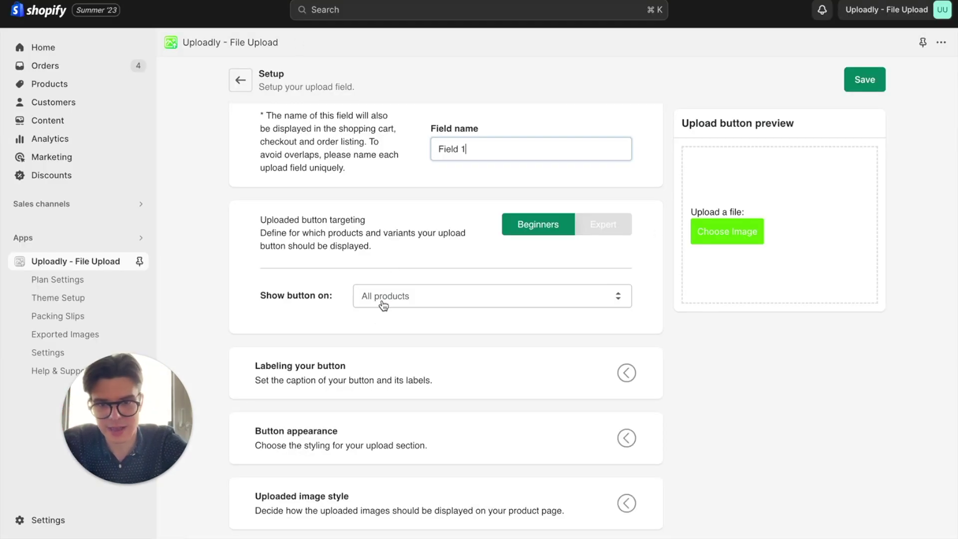
pyautogui.click(382, 302)
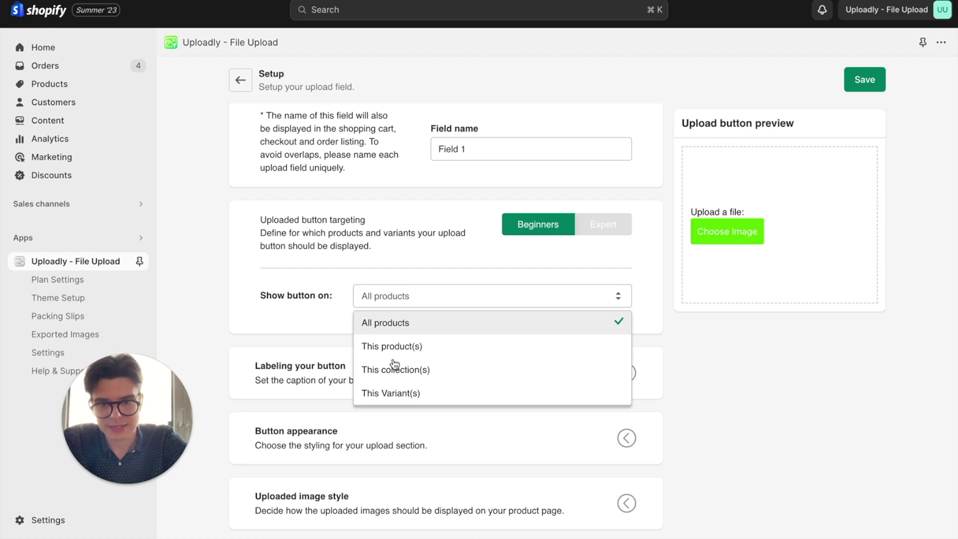
pyautogui.click(411, 349)
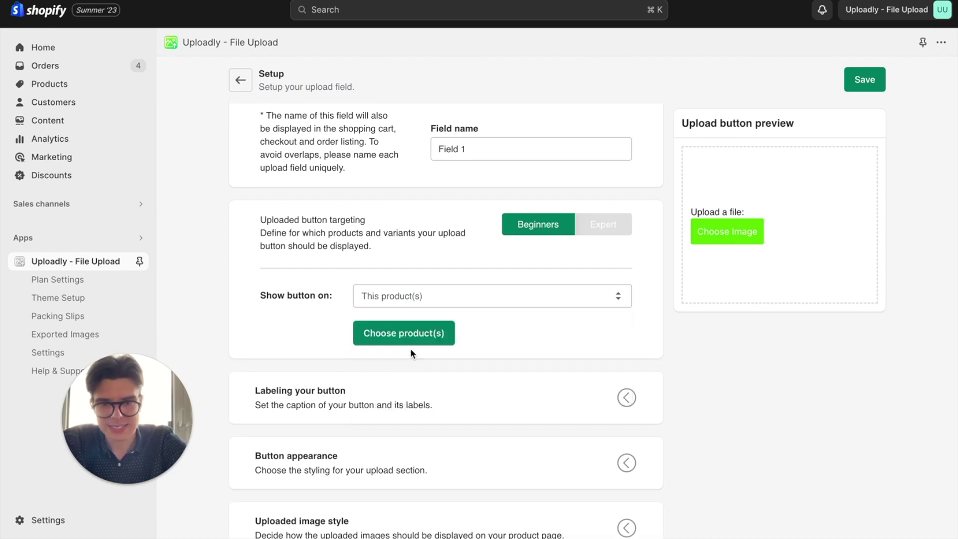
pyautogui.click(421, 335)
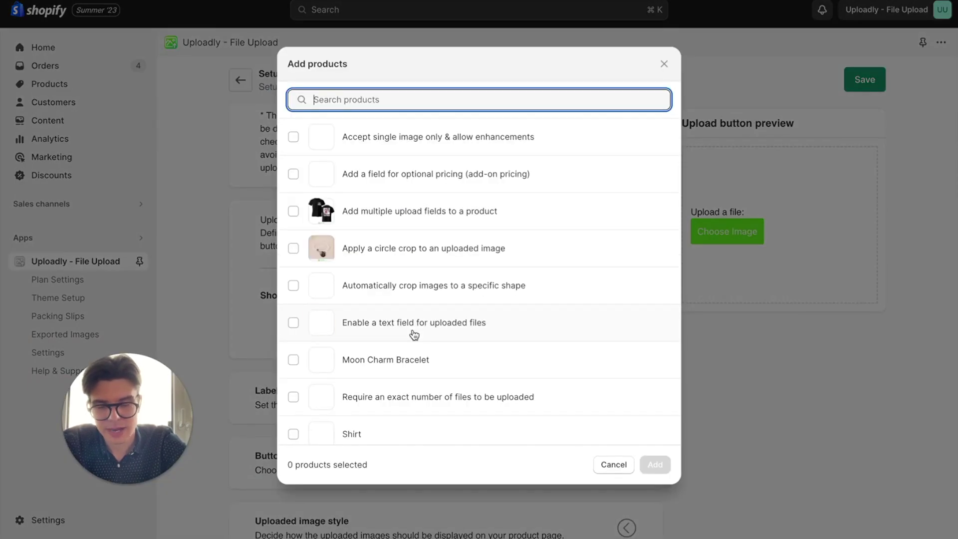
pyautogui.scroll(-2, 413, 355)
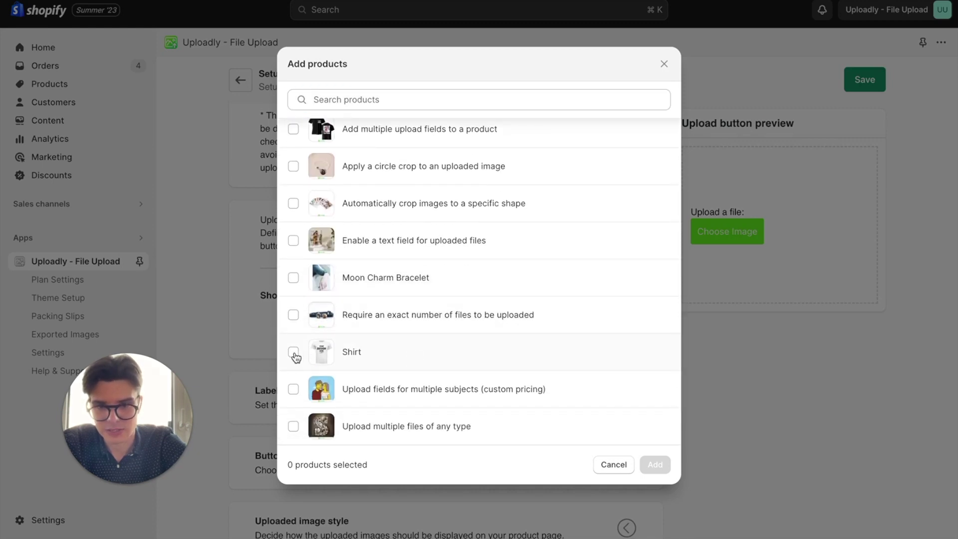
pyautogui.click(294, 352)
pyautogui.click(663, 463)
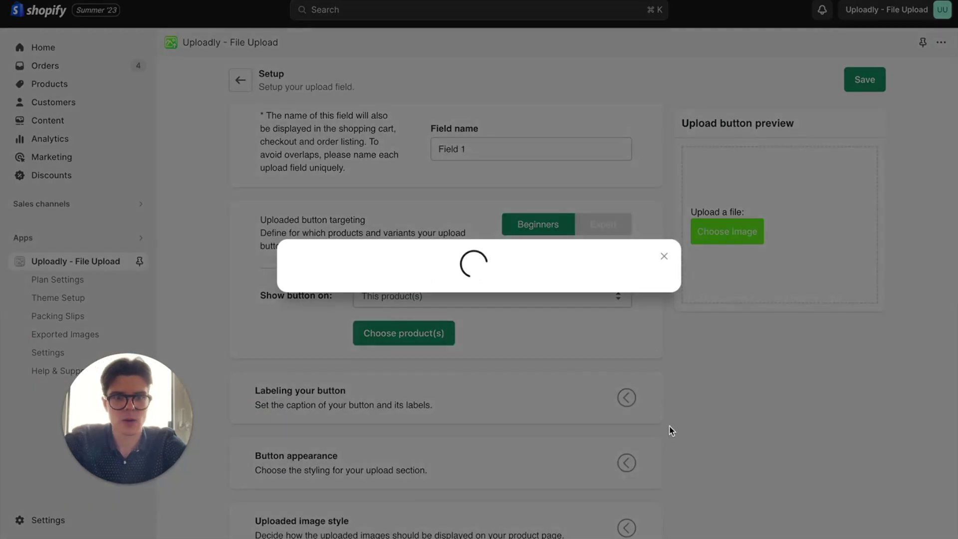
# Step: Change the upload button heading in the labeling settings to "Upload your unique design:"
pyautogui.scroll(-2, 551, 363)
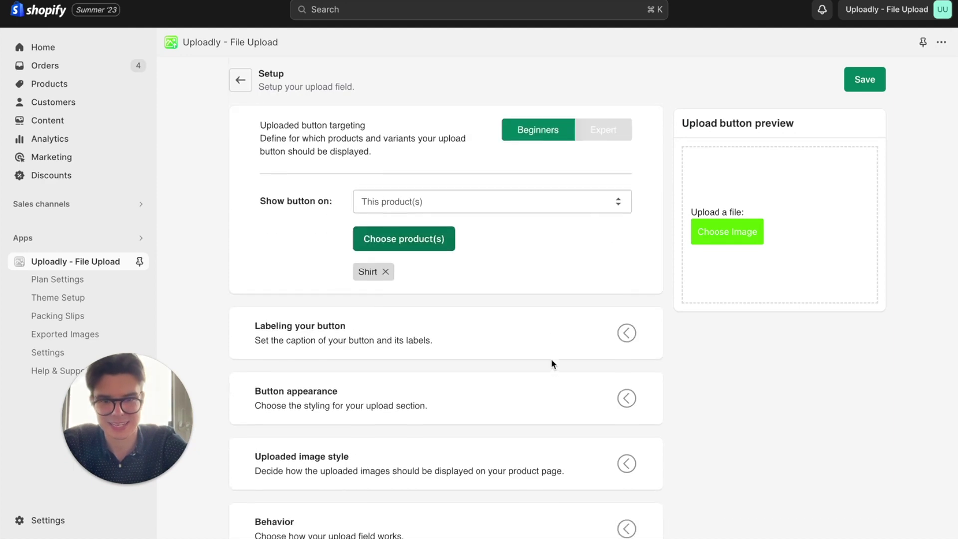
pyautogui.click(626, 318)
pyautogui.scroll(-2, 582, 372)
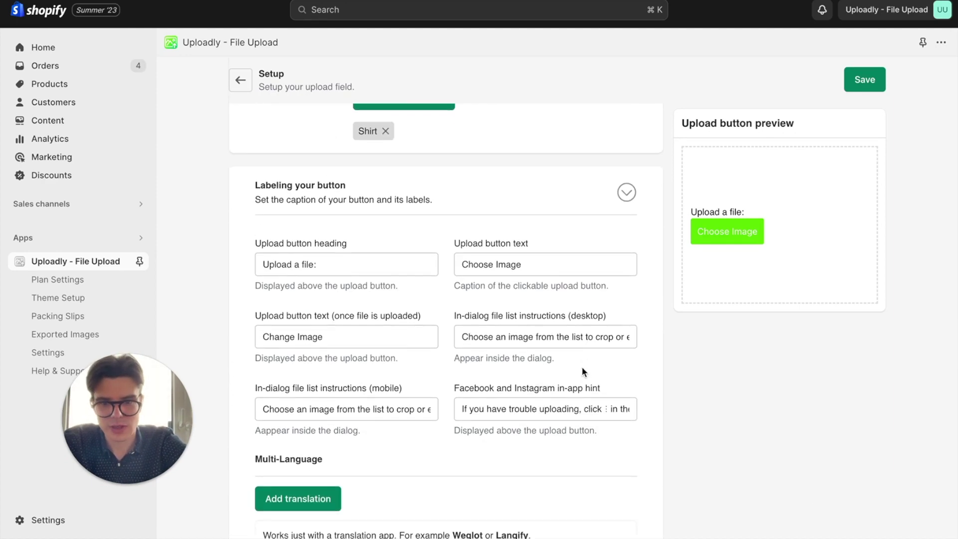
pyautogui.tripleClick(361, 265)
pyautogui.press('Right')
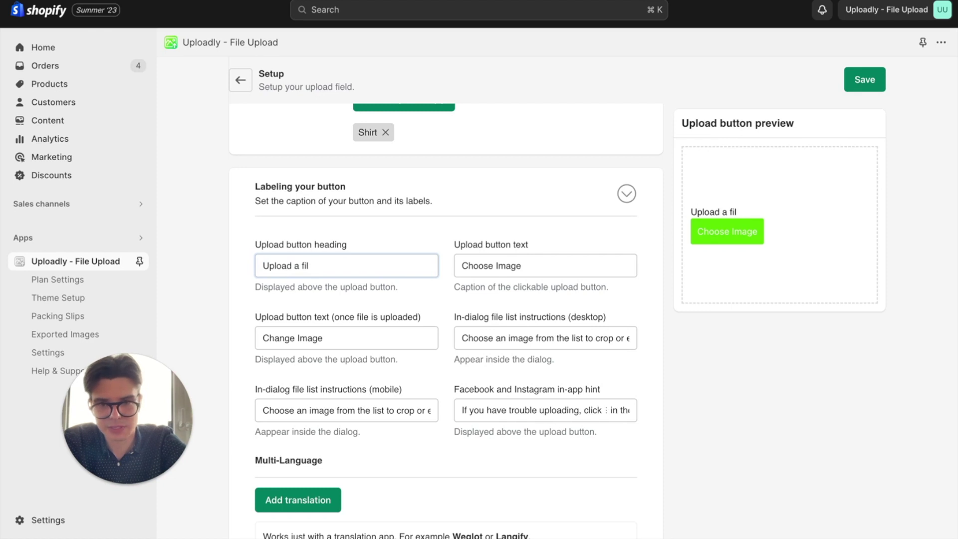
pyautogui.press('BackSpace')
pyautogui.write('your')
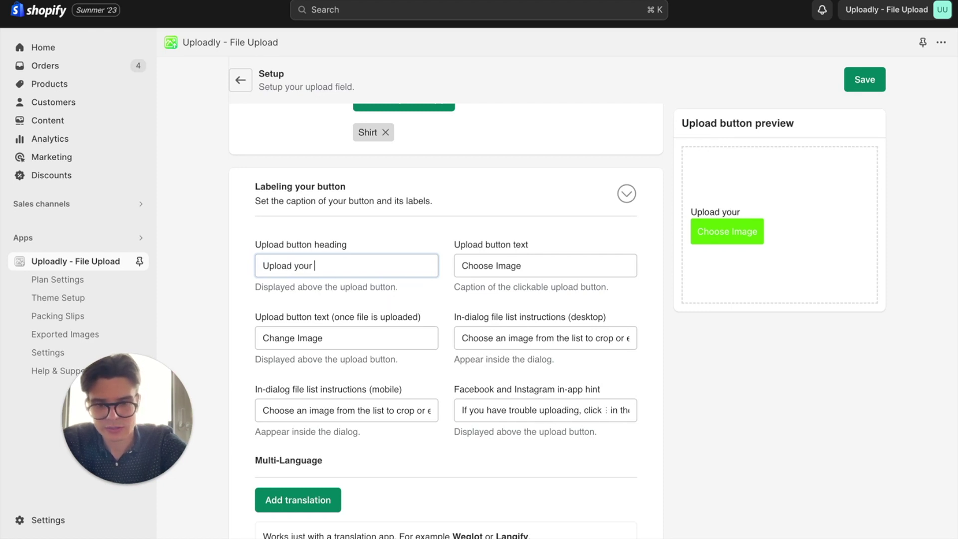
pyautogui.write(' uni')
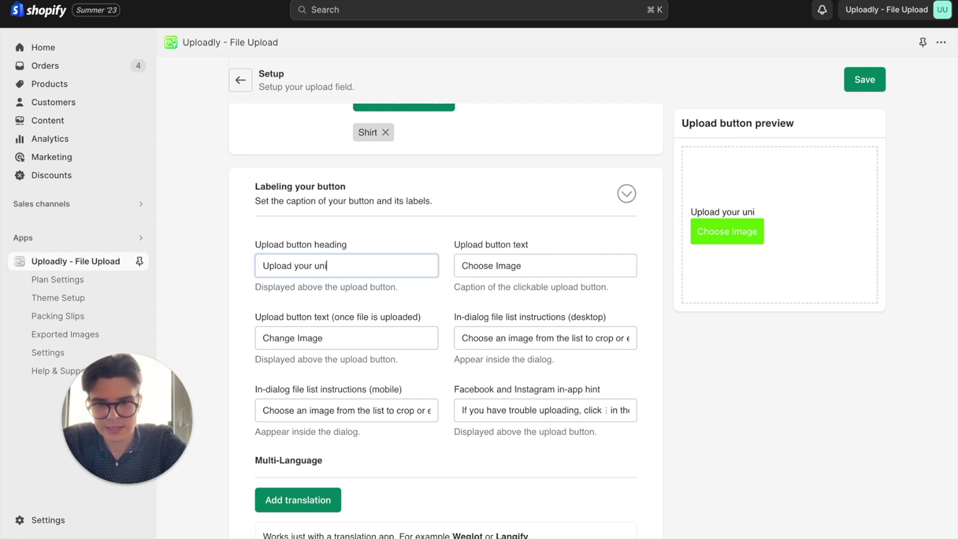
pyautogui.write('que design:')
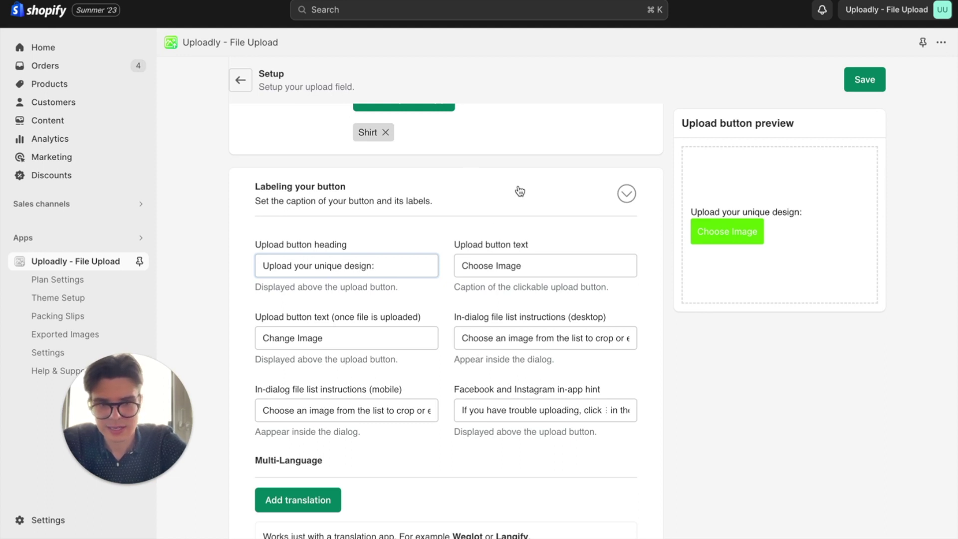
# Step: Set the upload button's width to Full in the button appearance settings
pyautogui.scroll(-5, 373, 376)
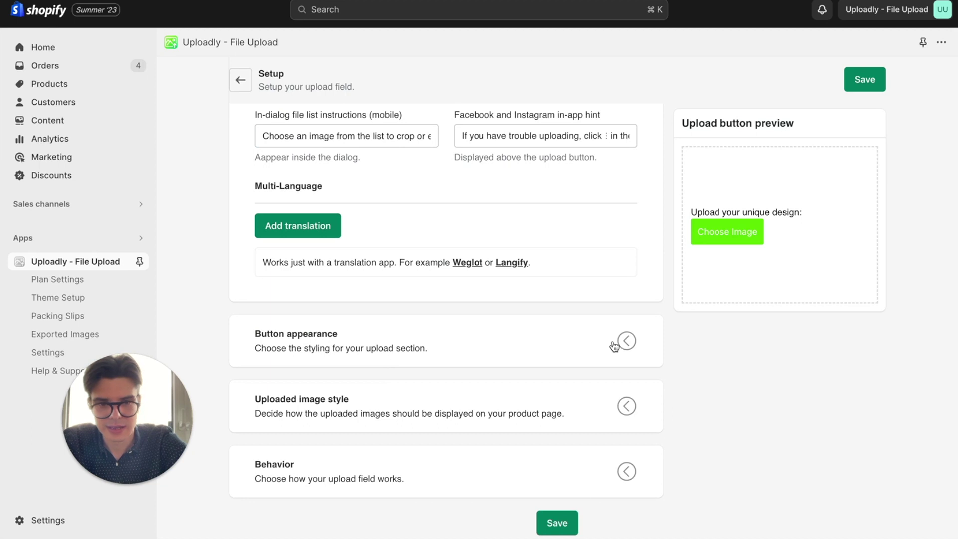
pyautogui.click(615, 344)
pyautogui.scroll(3, 615, 344)
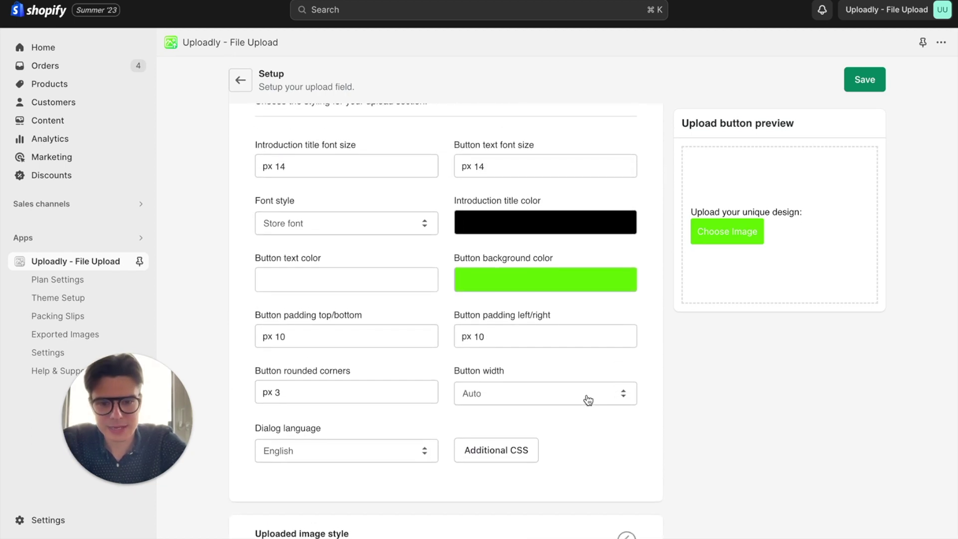
pyautogui.click(555, 394)
pyautogui.click(540, 446)
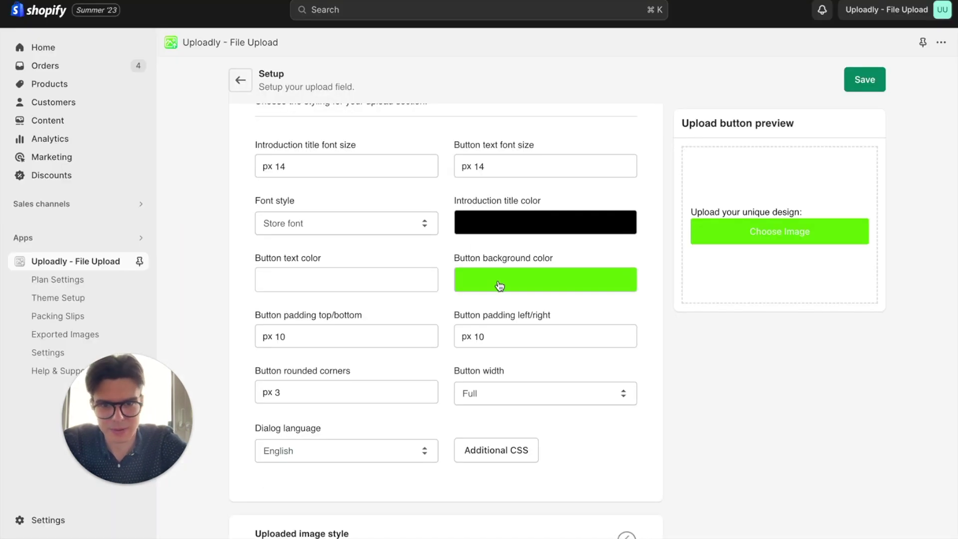
# Step: Change the button background color to black (#000000)
pyautogui.click(499, 285)
pyautogui.moveTo(491, 368); pyautogui.dragTo(423, 423)
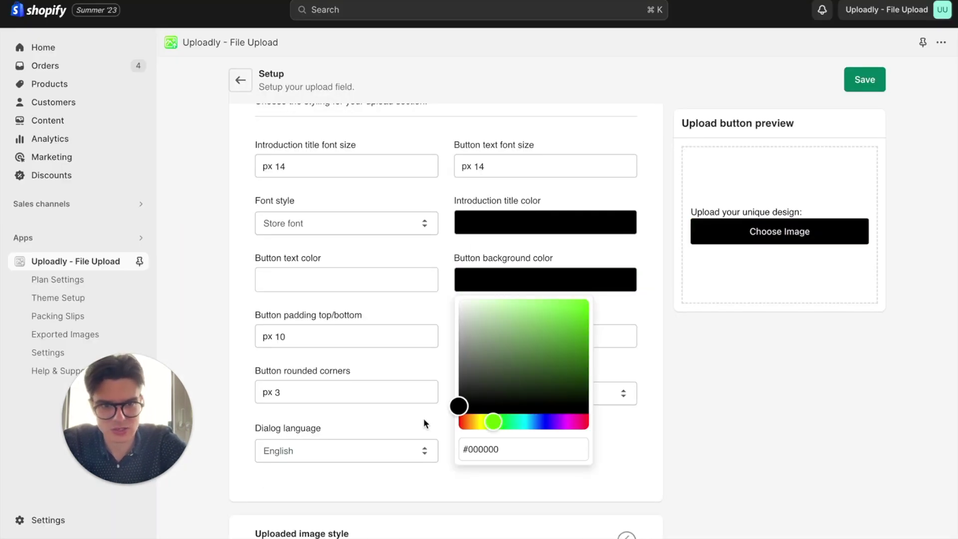
pyautogui.click(790, 389)
# Step: Set the button padding to 13 px top/bottom and 12 px left/right, and its rounded corners to 12 px
pyautogui.click(483, 340)
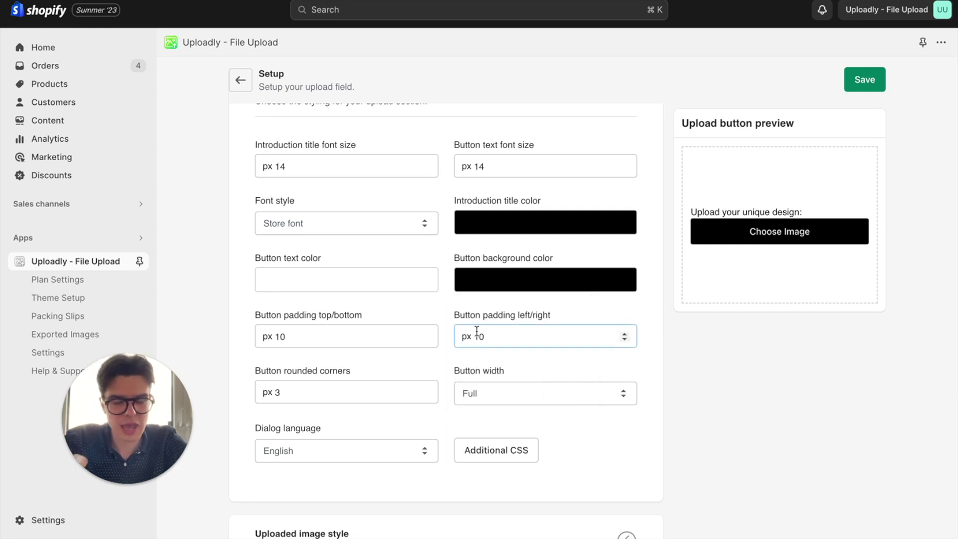
pyautogui.click(426, 334)
pyautogui.doubleClick(426, 330)
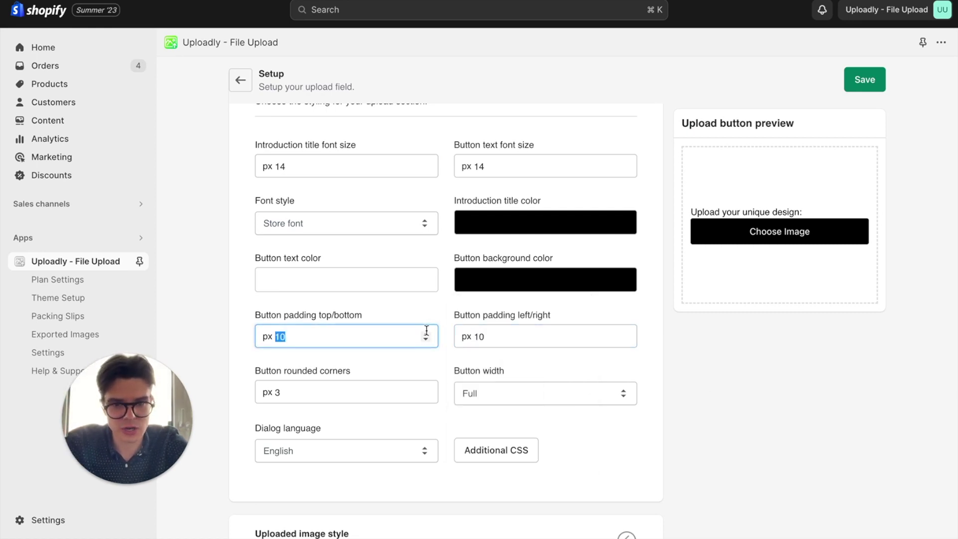
pyautogui.click(425, 334)
pyautogui.click(426, 334)
pyautogui.click(425, 334)
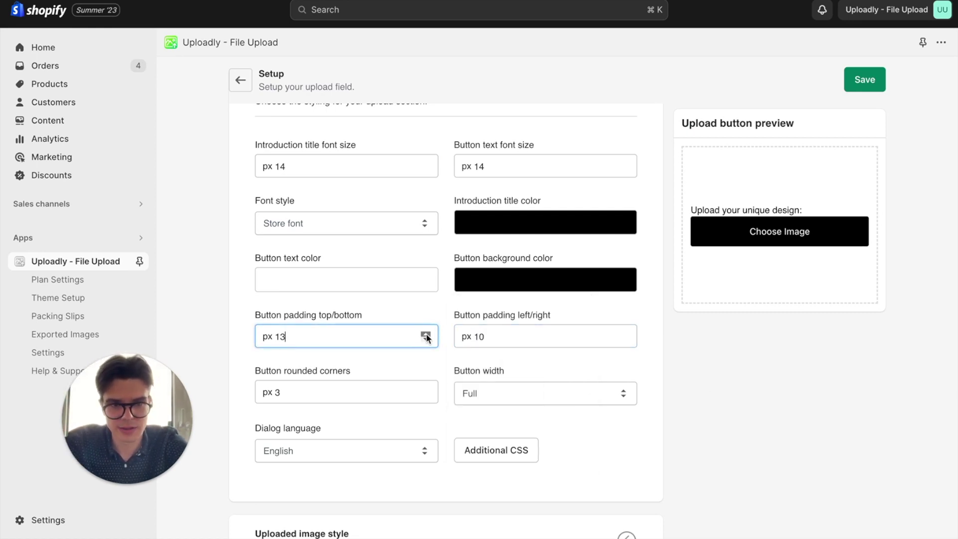
pyautogui.click(624, 334)
pyautogui.click(340, 392)
pyautogui.click(425, 390)
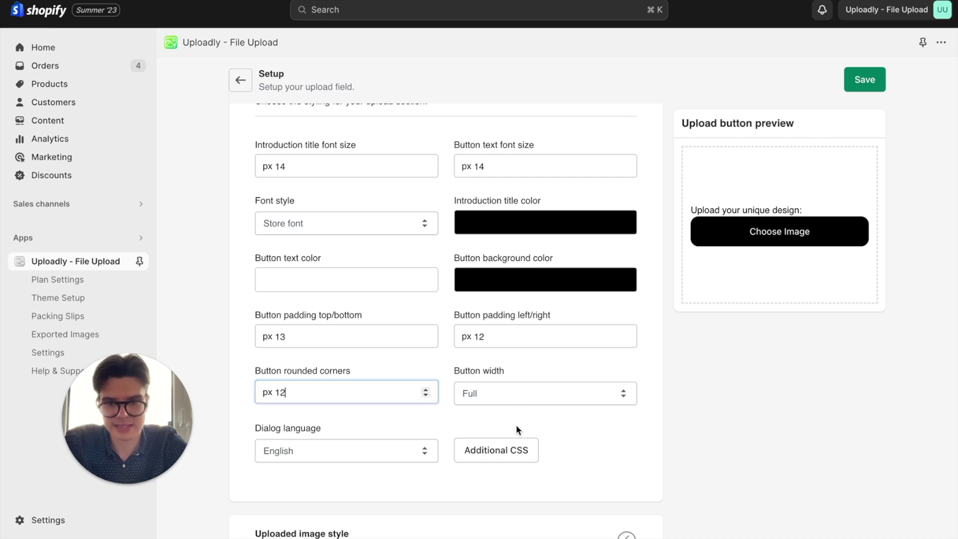
# Step: View the uploaded image style options and set the upload quantity in the behavior settings to Unlimited files
pyautogui.scroll(-3, 515, 426)
pyautogui.click(624, 399)
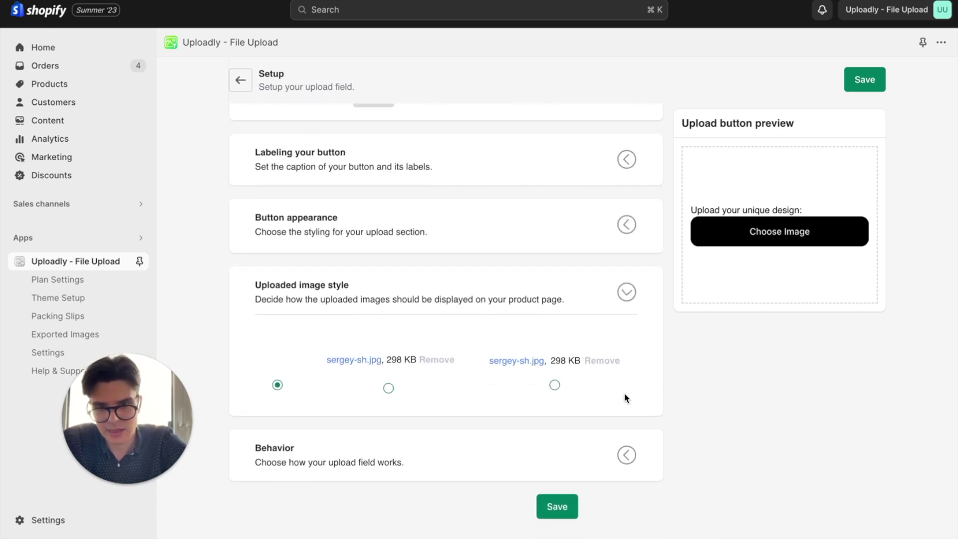
pyautogui.click(635, 451)
pyautogui.scroll(-5, 635, 454)
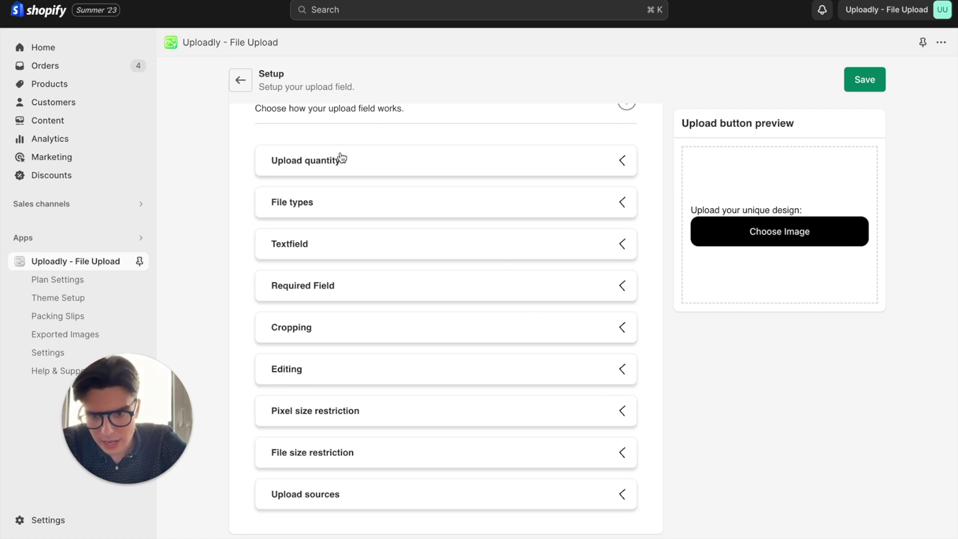
pyautogui.click(361, 163)
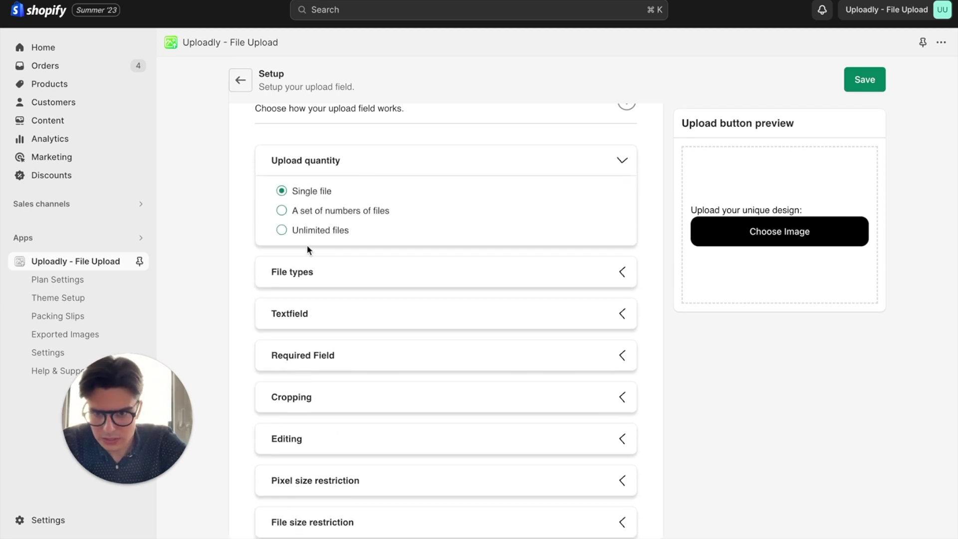
pyautogui.click(281, 230)
# Step: Restrict the accepted file types to image files only
pyautogui.scroll(-2, 299, 272)
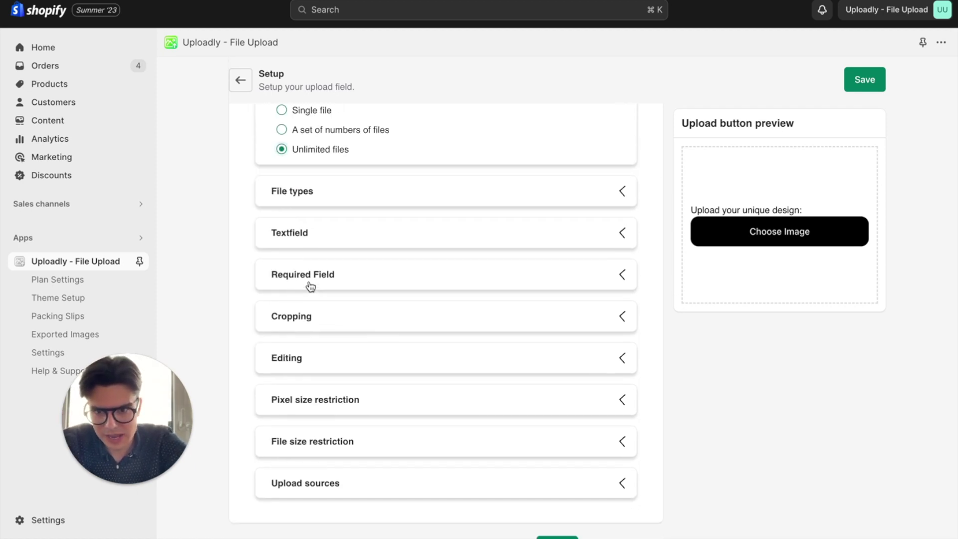
pyautogui.click(325, 196)
pyautogui.click(282, 260)
pyautogui.scroll(-2, 361, 322)
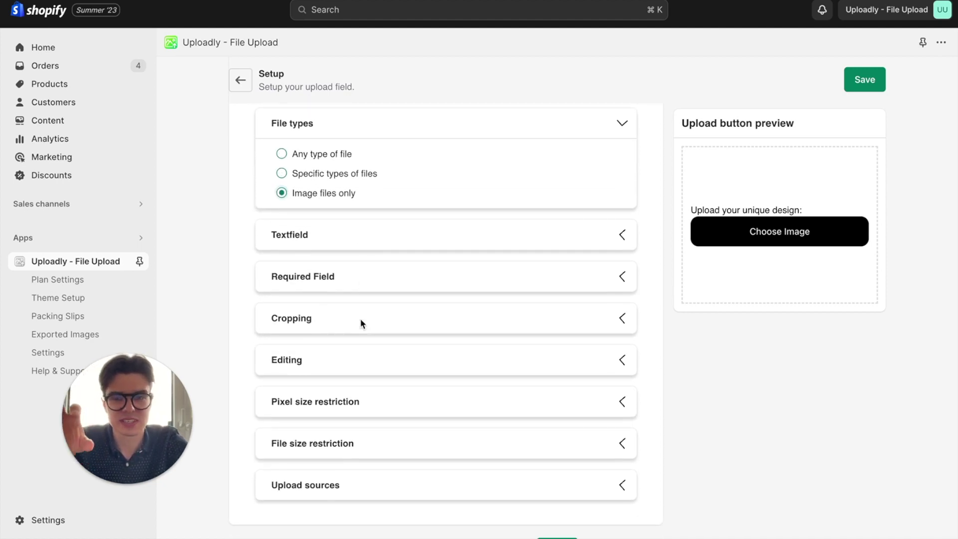
# Step: Make the upload field required, keeping the error message "Please upload a file!" and the button text "OK"
pyautogui.scroll(-1, 361, 327)
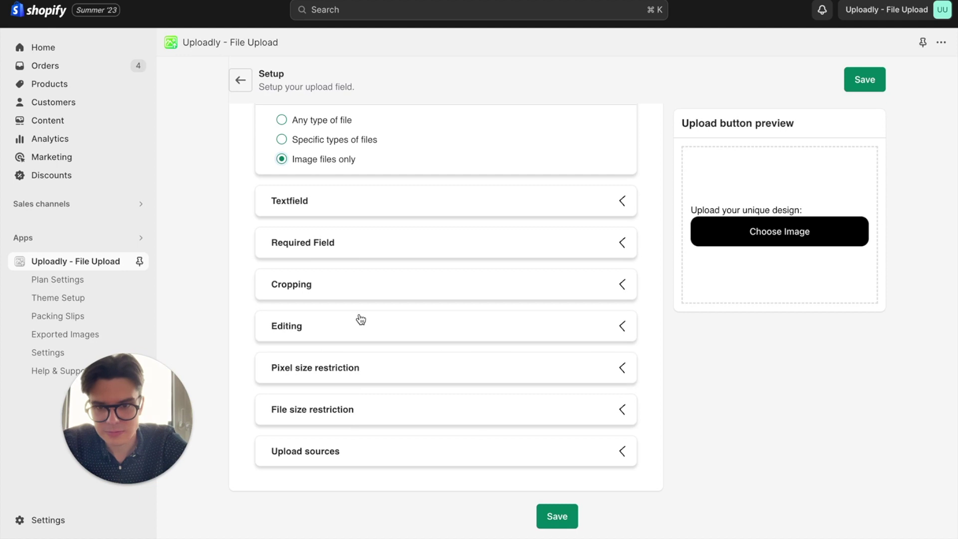
pyautogui.click(351, 245)
pyautogui.click(597, 270)
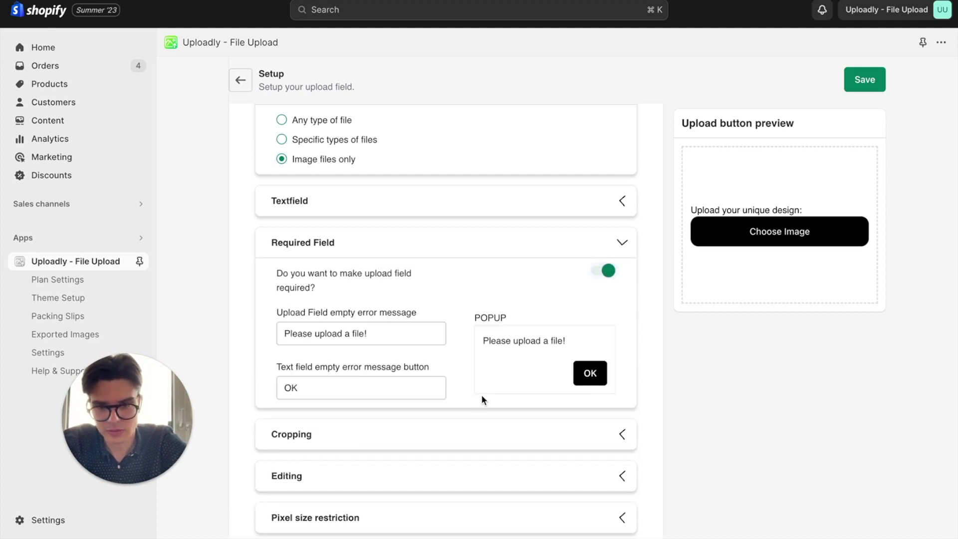
# Step: Allow customers to crop after upload and choose circle shape cropping, checking the preset aspect ratio option on the way
pyautogui.scroll(-2, 471, 414)
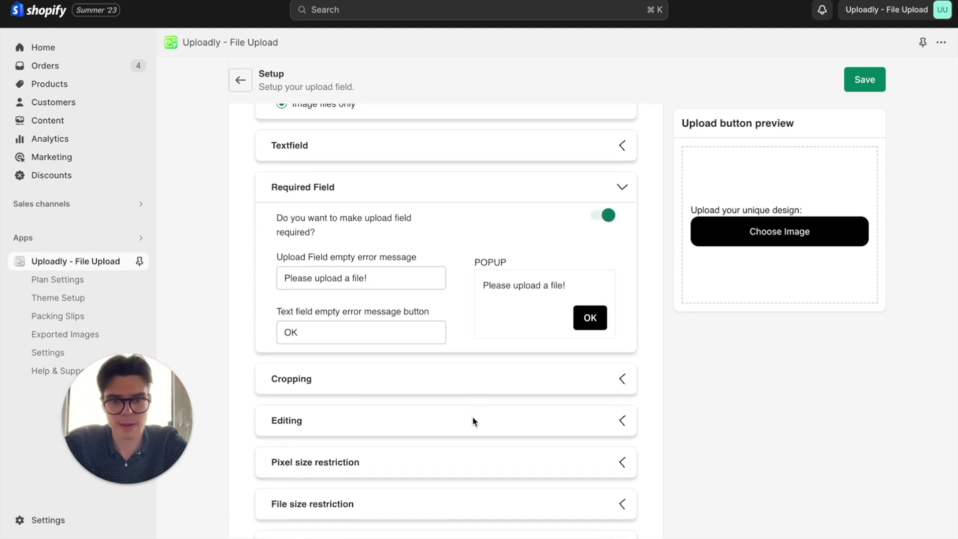
pyautogui.scroll(-4, 472, 420)
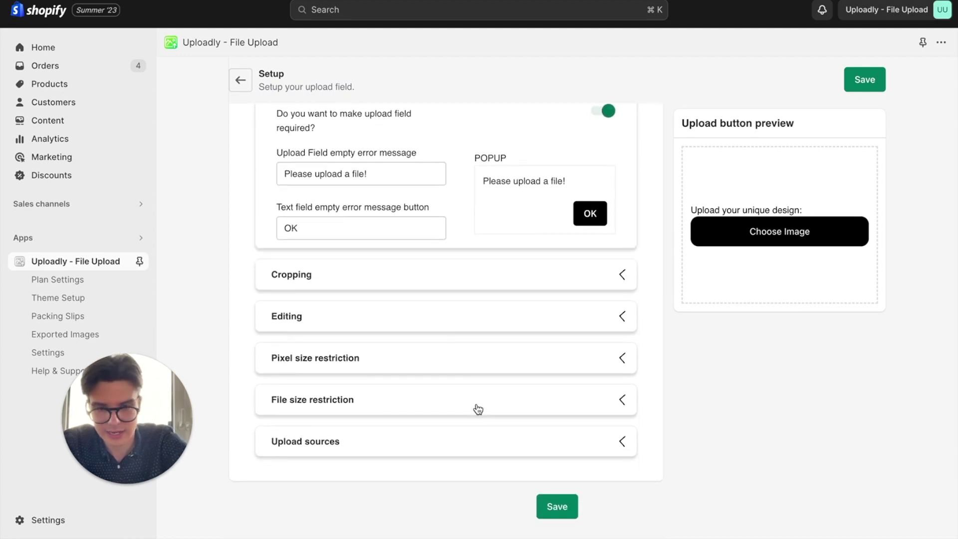
pyautogui.click(523, 285)
pyautogui.click(315, 375)
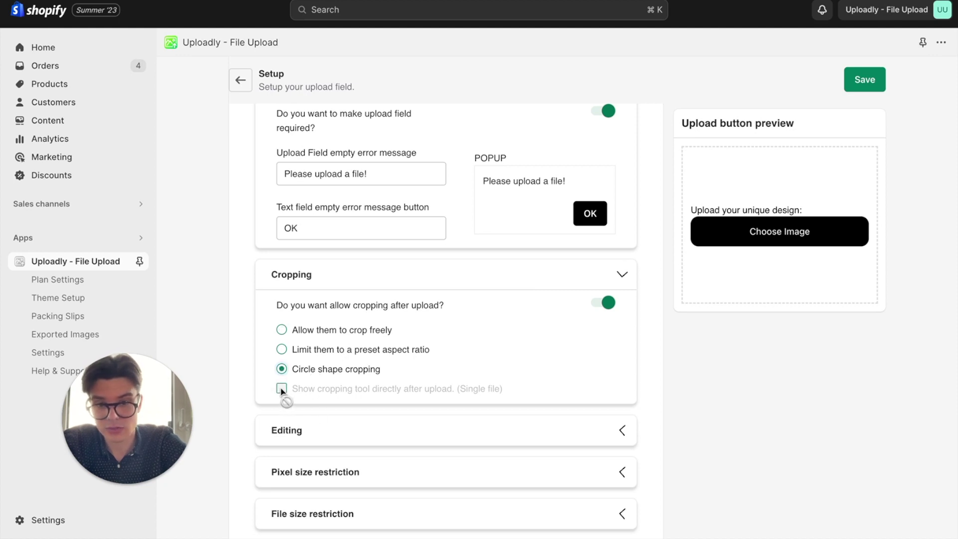
pyautogui.click(497, 356)
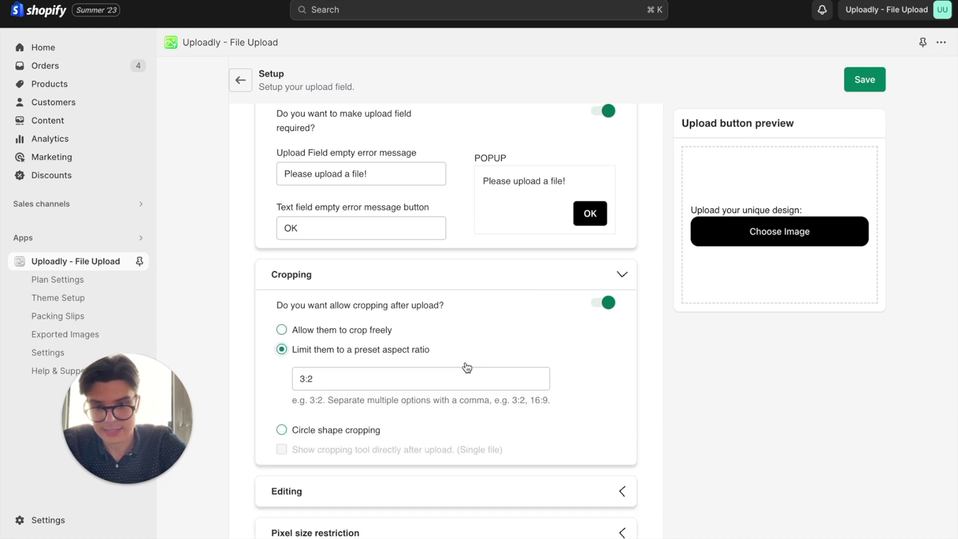
pyautogui.click(282, 430)
# Step: Review the enabled upload sources, leave them all selected, and save the upload field
pyautogui.scroll(-2, 454, 418)
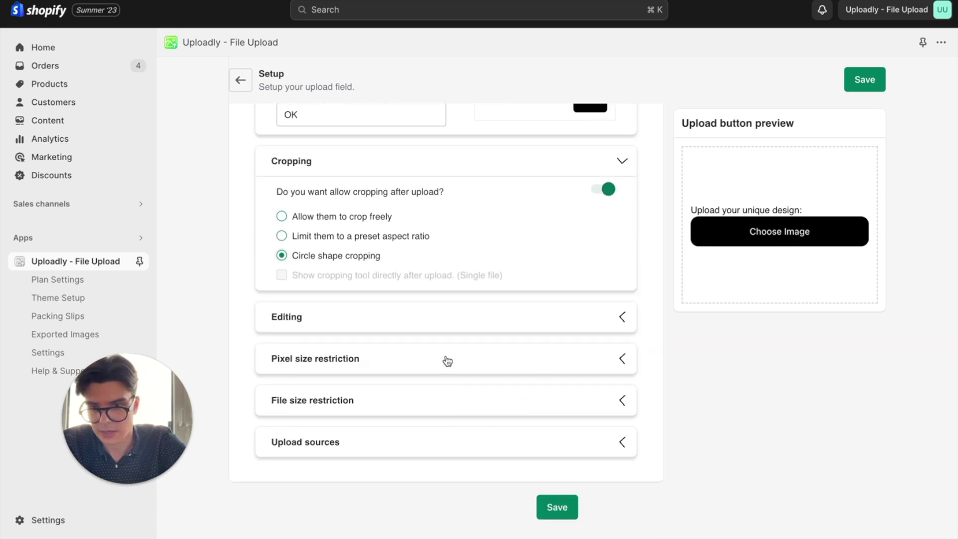
pyautogui.click(470, 449)
pyautogui.scroll(-2, 470, 451)
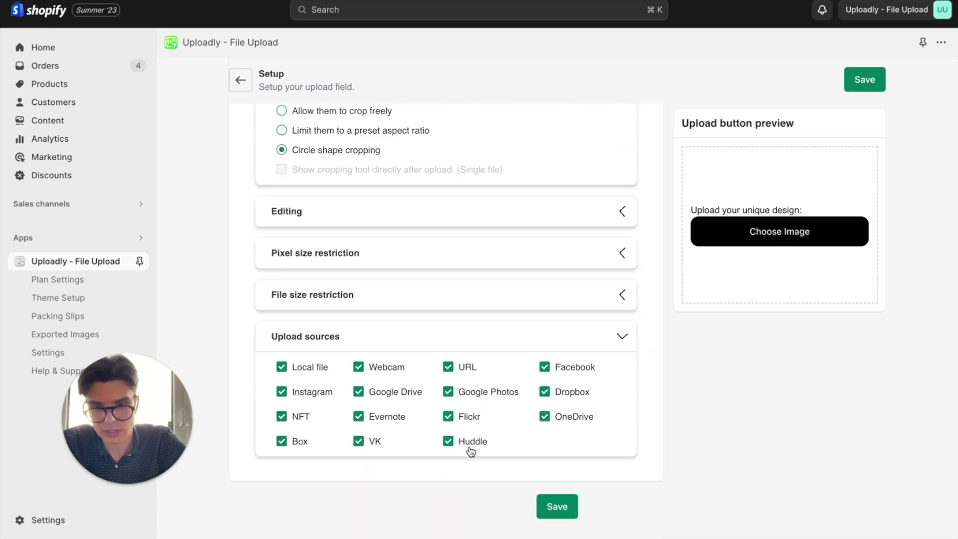
pyautogui.click(565, 503)
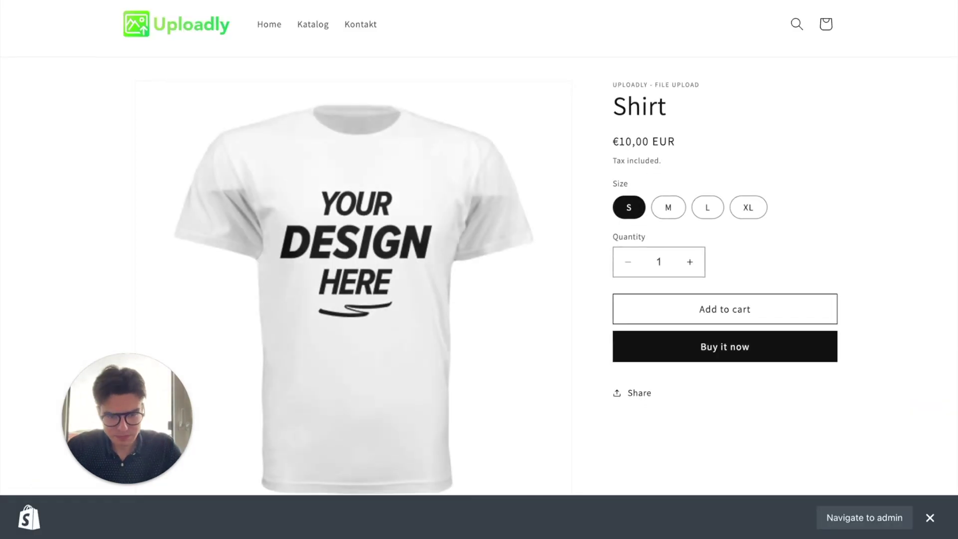
# Step: On the storefront's Shirt page, hide the admin bar and test adding the shirt to the cart without an uploaded file
pyautogui.click(931, 518)
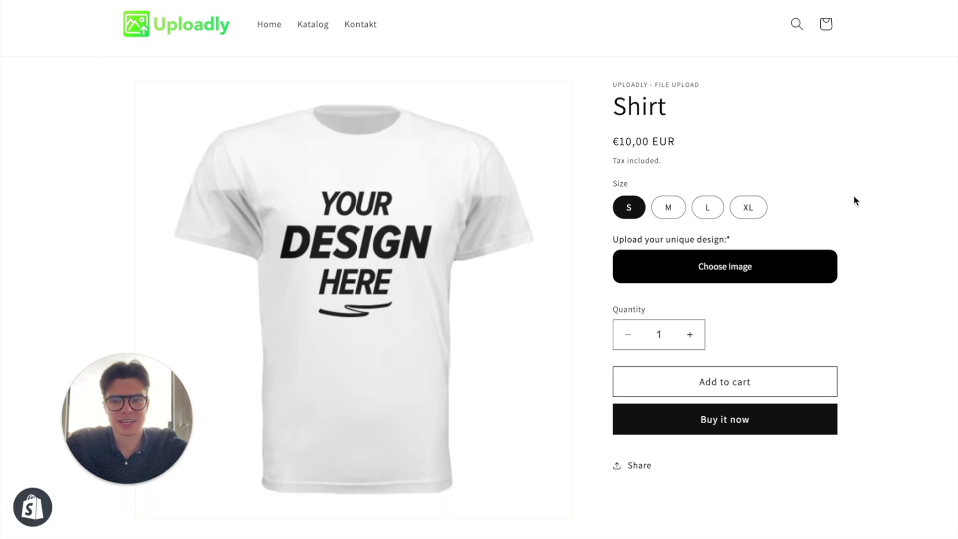
pyautogui.click(805, 375)
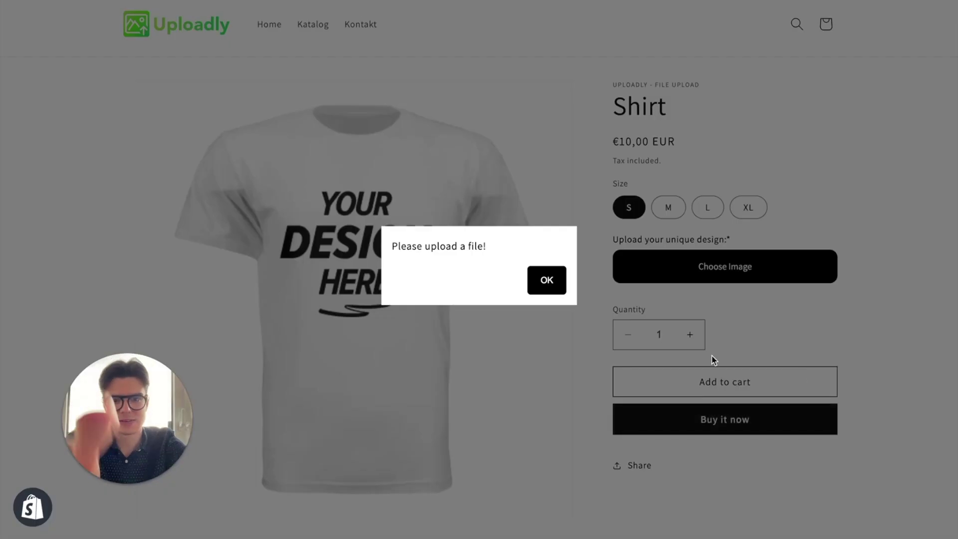
pyautogui.click(543, 280)
# Step: Upload the local file Fish.jpg from the desktop through the Shirt's image upload field
pyautogui.click(726, 279)
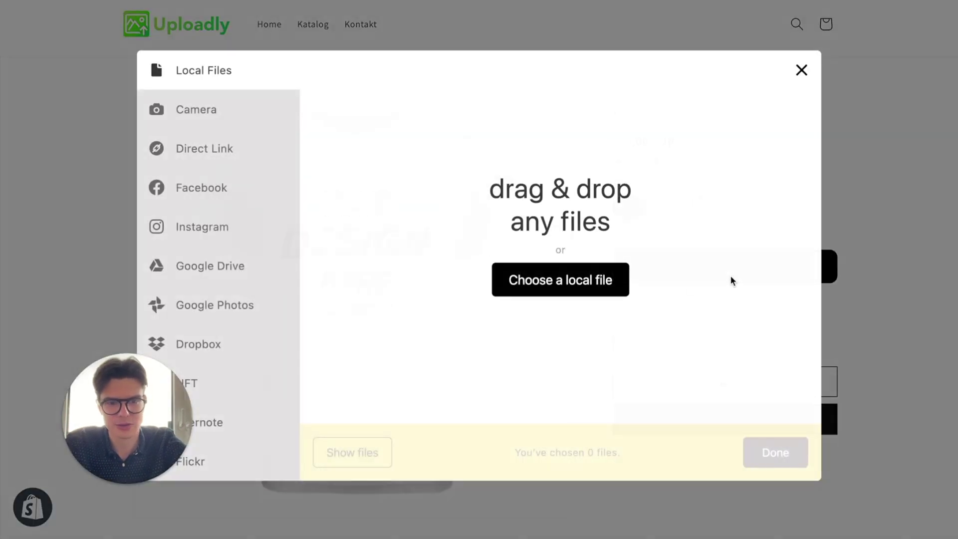
pyautogui.click(575, 286)
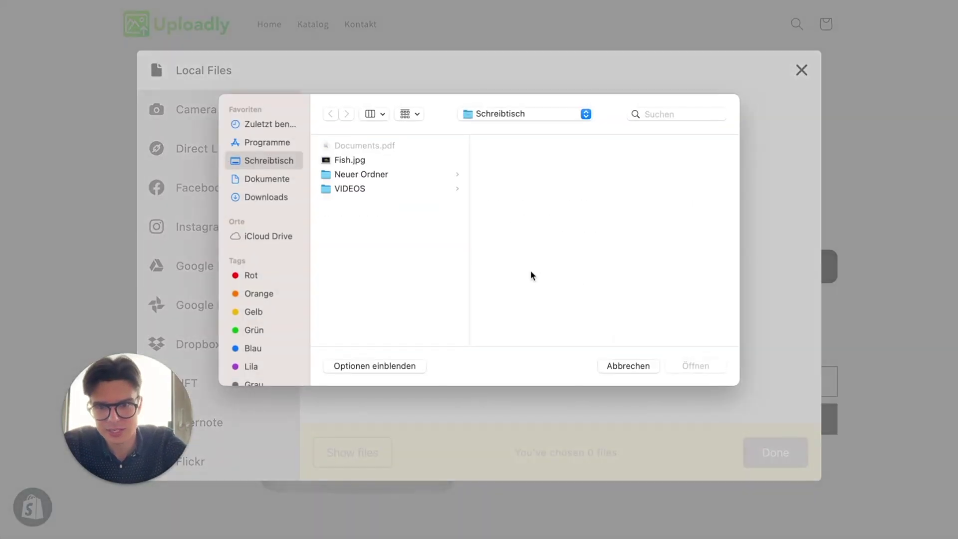
pyautogui.click(393, 165)
pyautogui.click(676, 368)
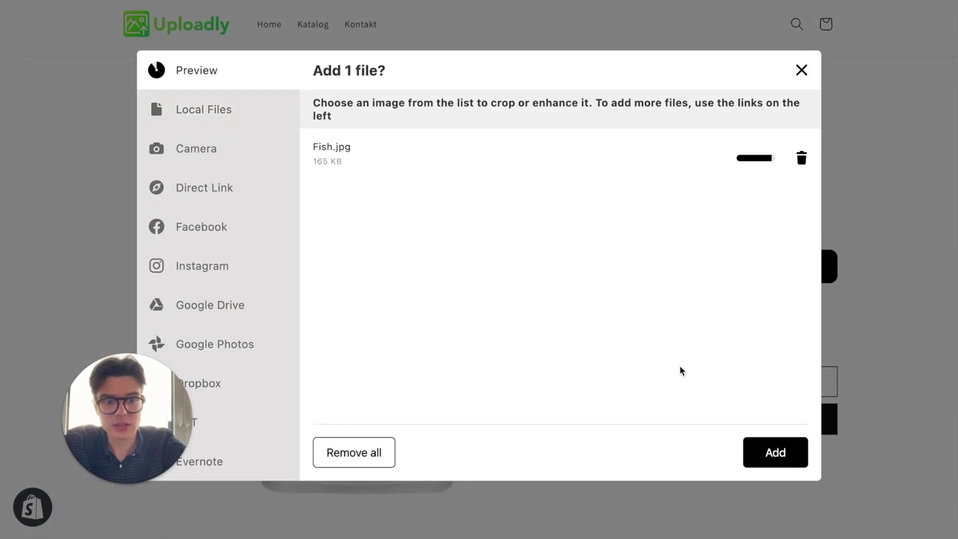
# Step: Crop Fish.jpg to a 1:1 circle around the fish's head and add the cropped image to the Shirt's upload field
pyautogui.click(334, 161)
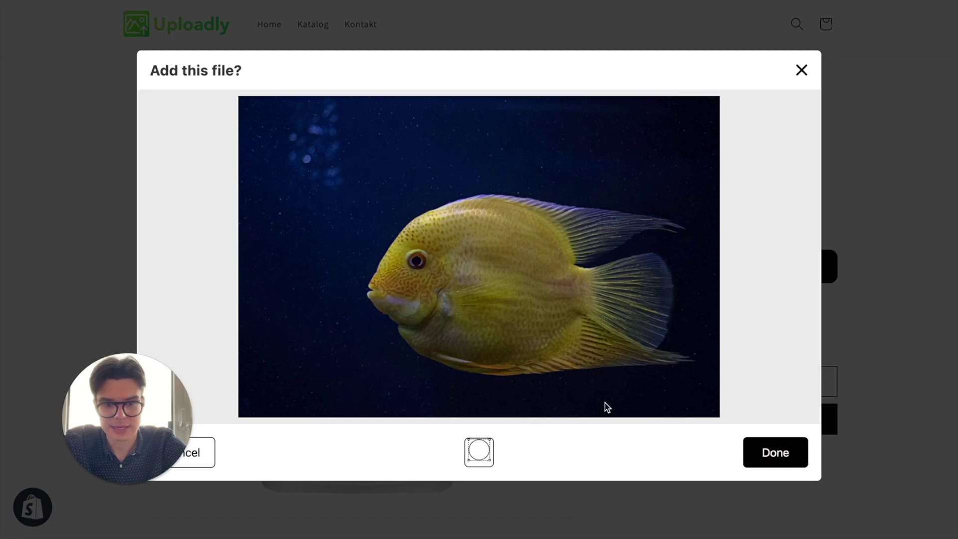
pyautogui.click(482, 454)
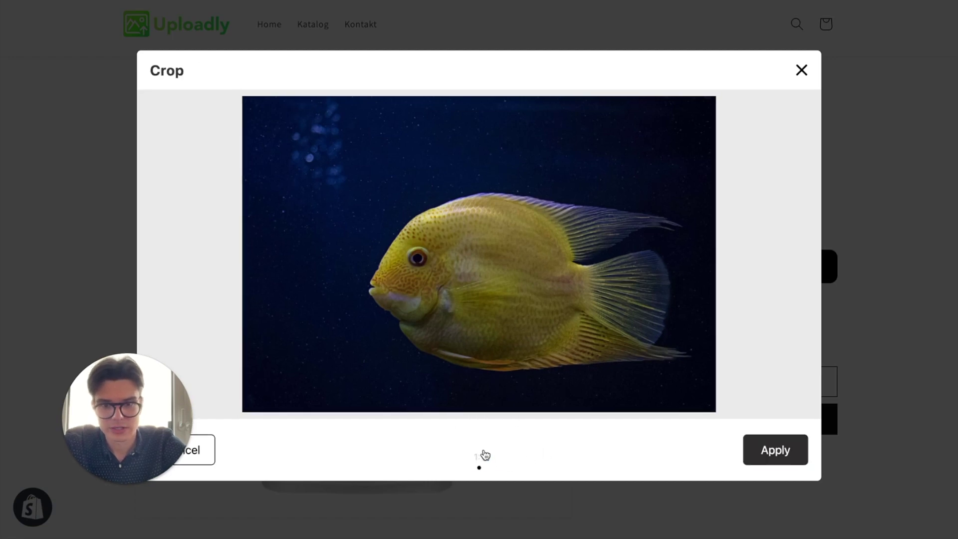
pyautogui.click(481, 457)
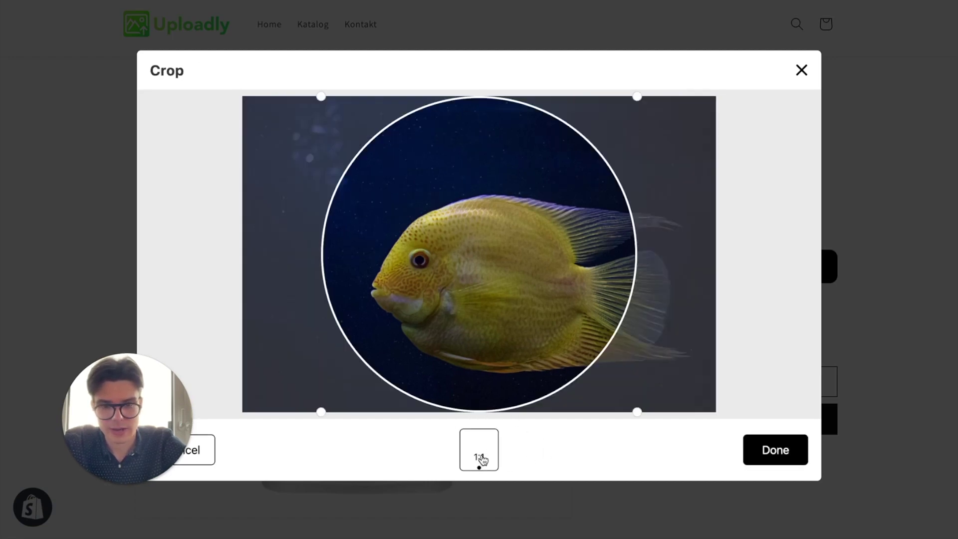
pyautogui.moveTo(638, 411); pyautogui.dragTo(477, 240)
pyautogui.moveTo(392, 147); pyautogui.dragTo(404, 249)
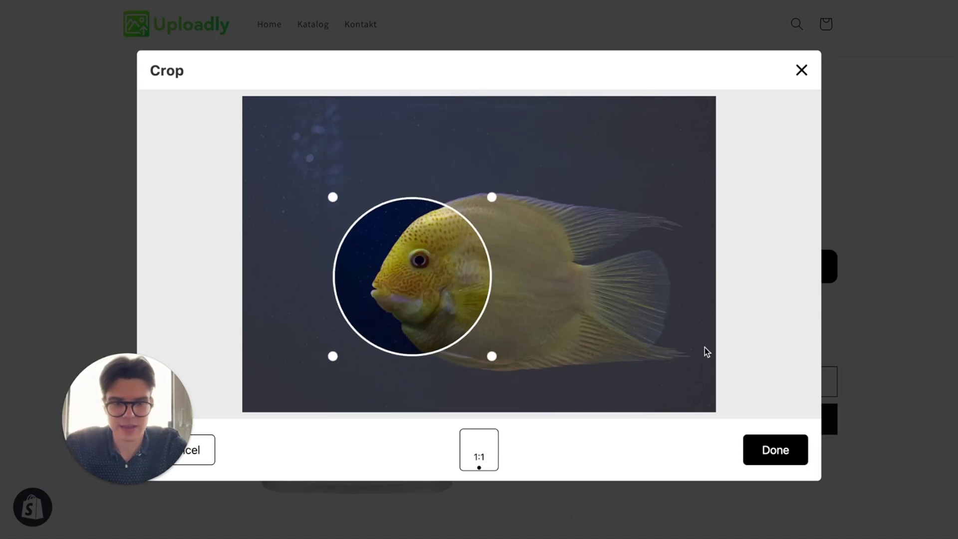
pyautogui.click(770, 455)
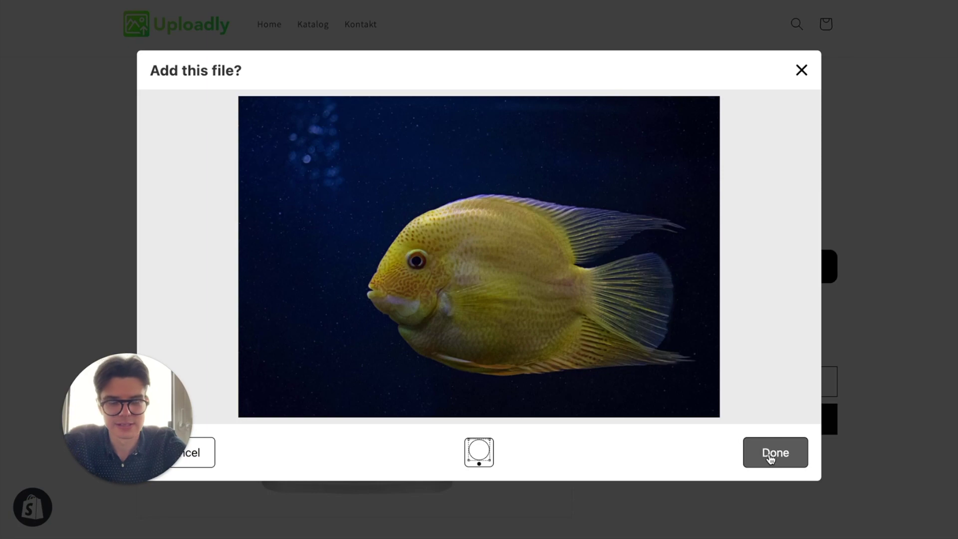
pyautogui.click(770, 456)
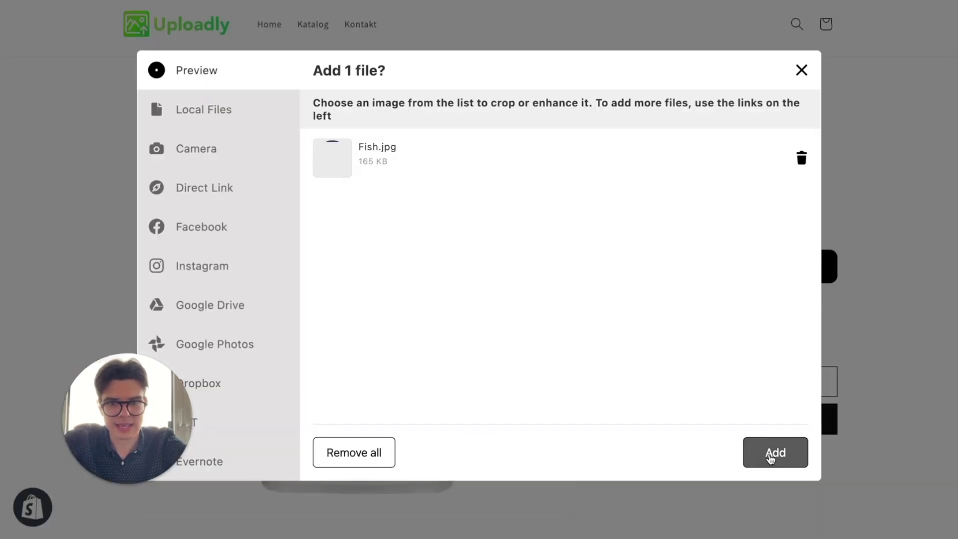
pyautogui.click(771, 453)
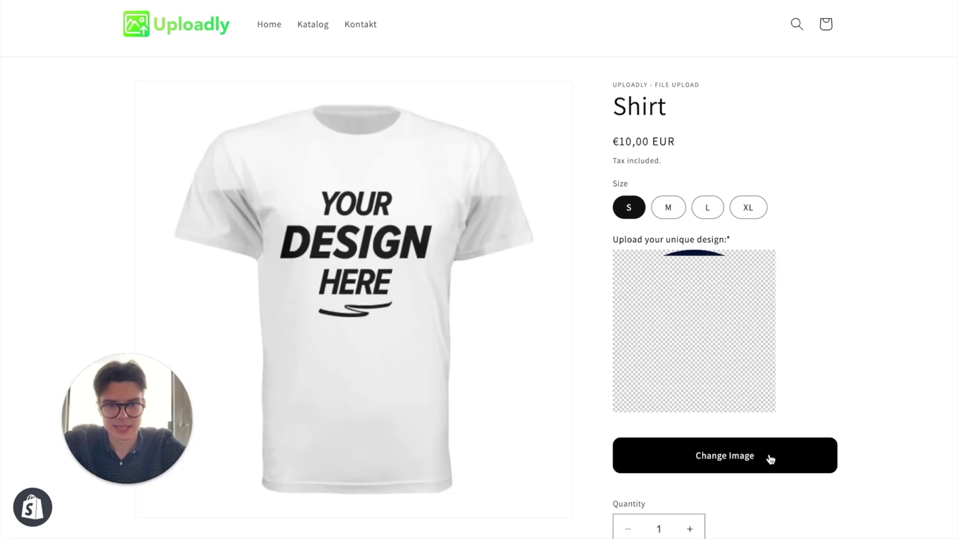